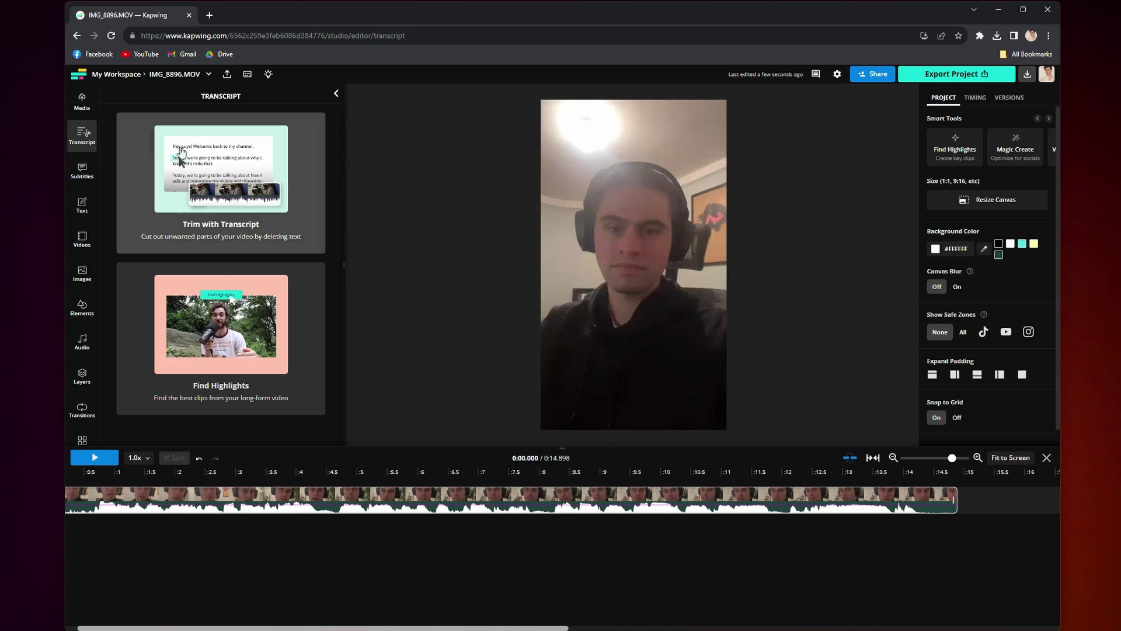
Choose Trim with Transcript and open the spoken-language selection for the video
{"action": "left_click", "coordinate": [247, 219]}
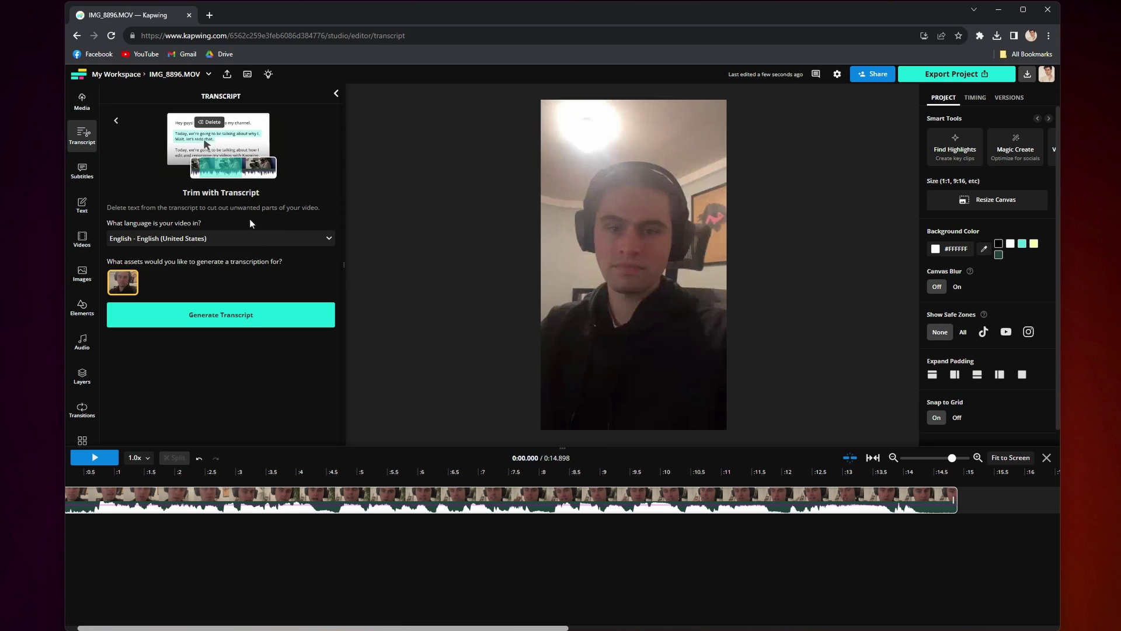
{"action": "left_click", "coordinate": [252, 237]}
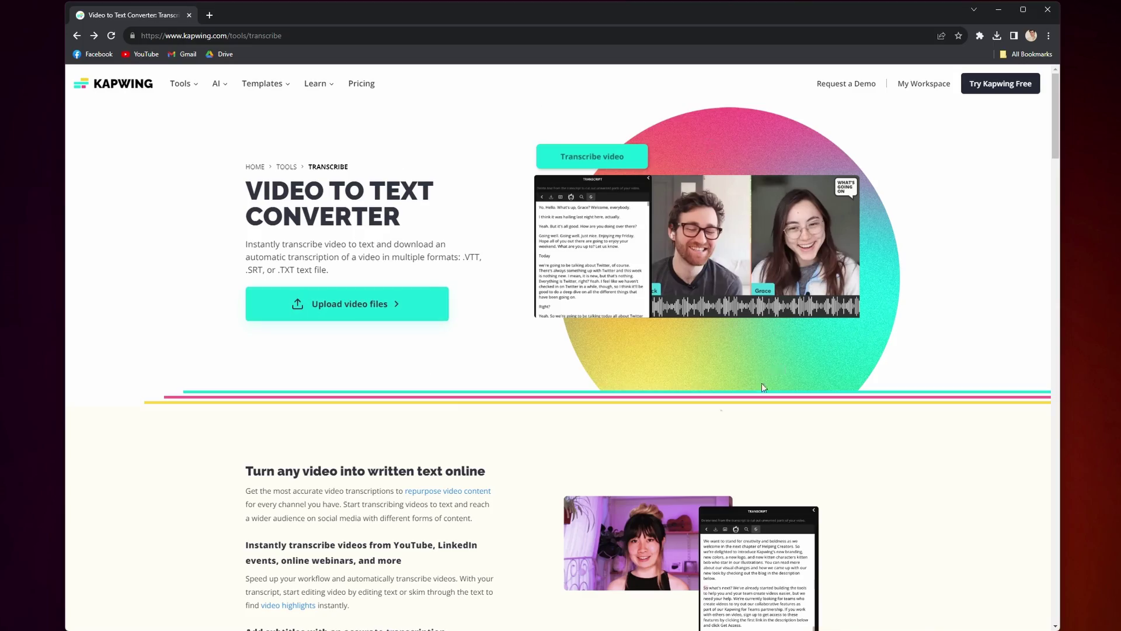
Upload IMG_8896.MOV from the Video to Text Converter page into a new editor project
{"action": "left_click", "coordinate": [390, 305]}
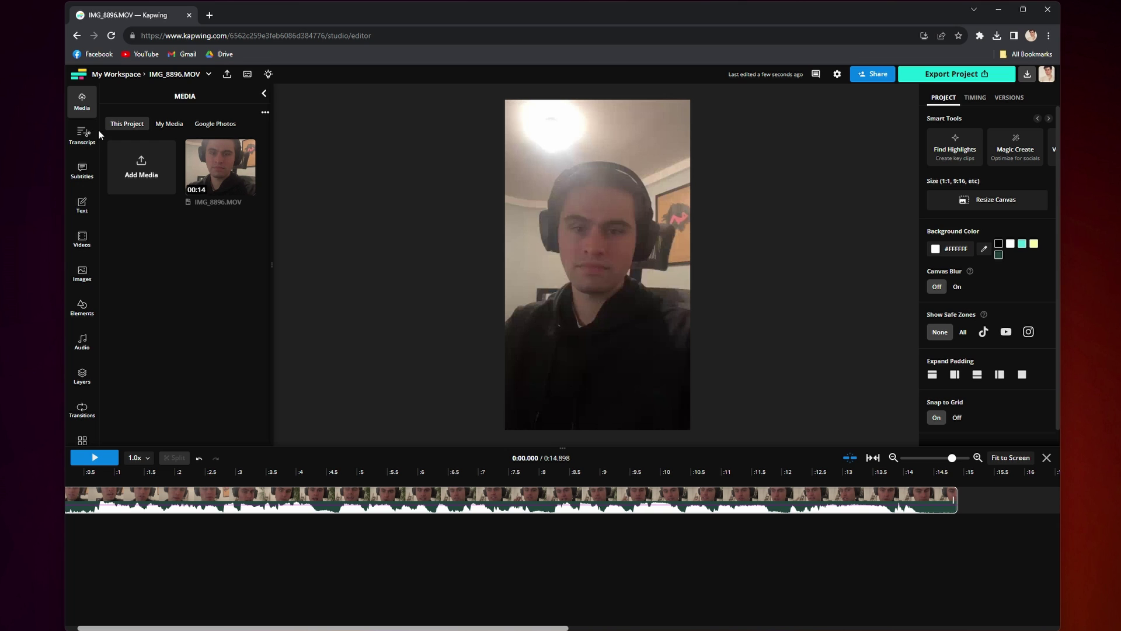
Generate the clip's transcript with Trim with Transcript, keeping English (United States) as the language
{"action": "left_click", "coordinate": [84, 135]}
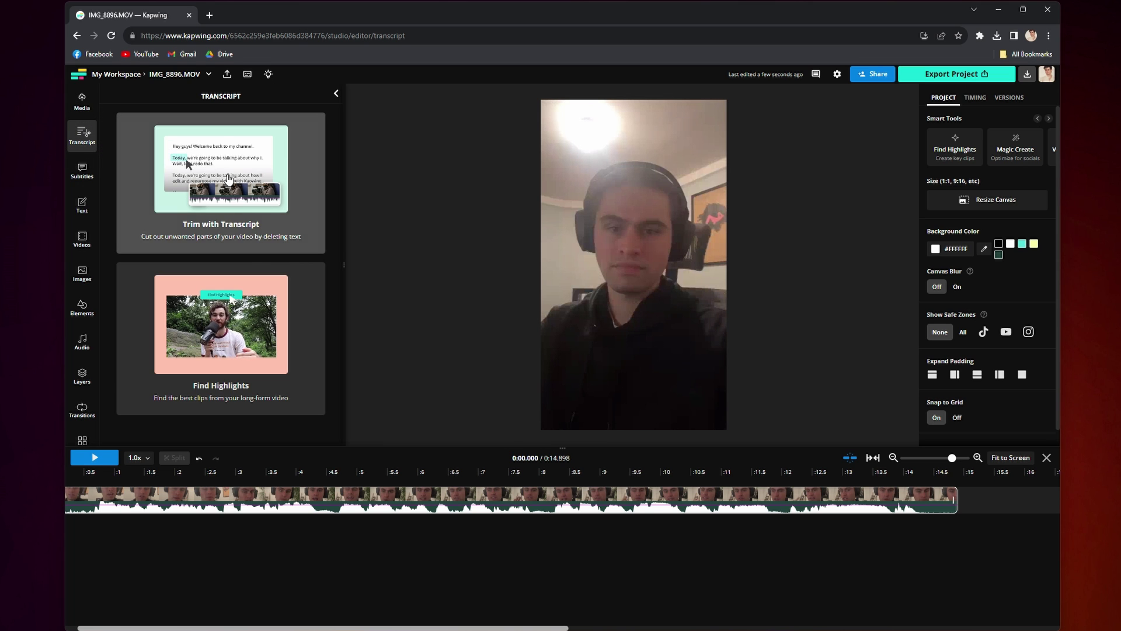
{"action": "left_click", "coordinate": [249, 223]}
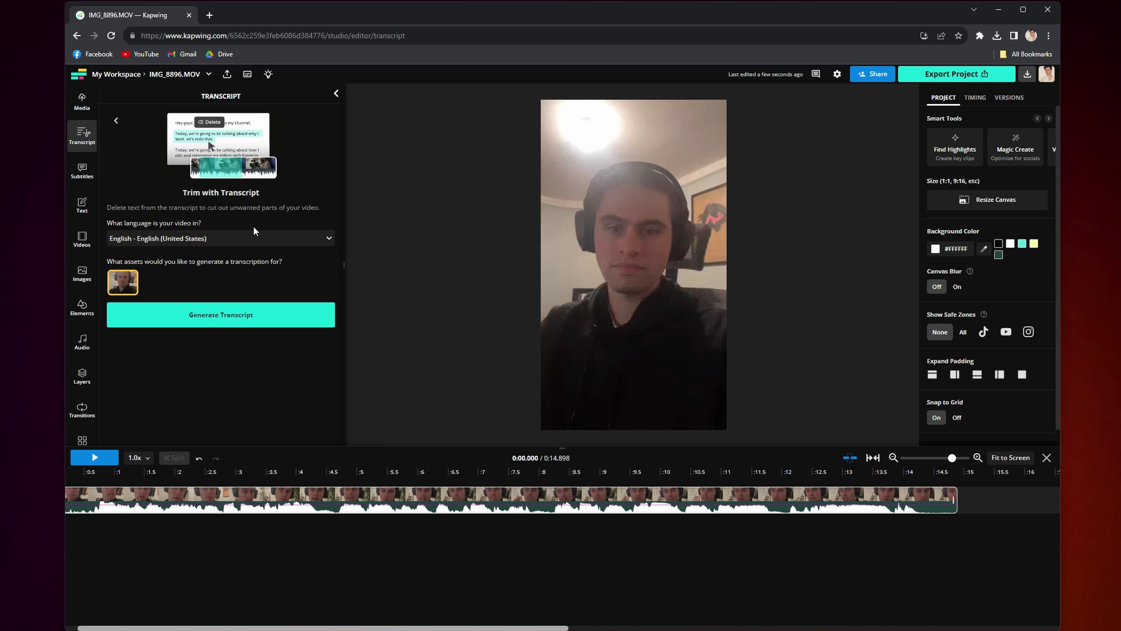
{"action": "left_click", "coordinate": [251, 239]}
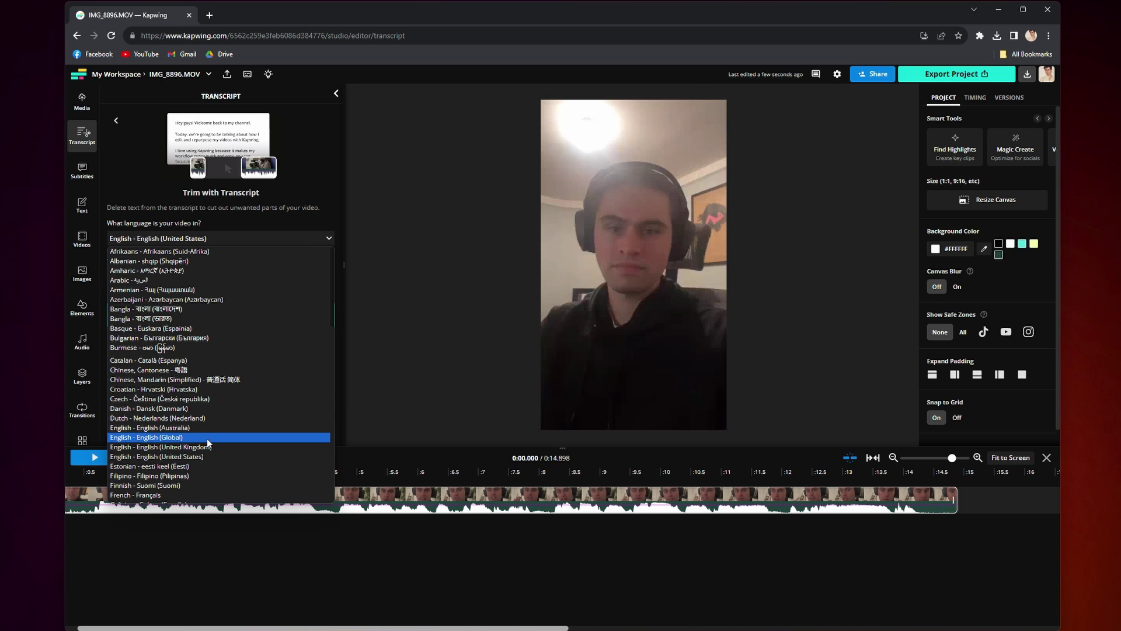
{"action": "left_click", "coordinate": [207, 457]}
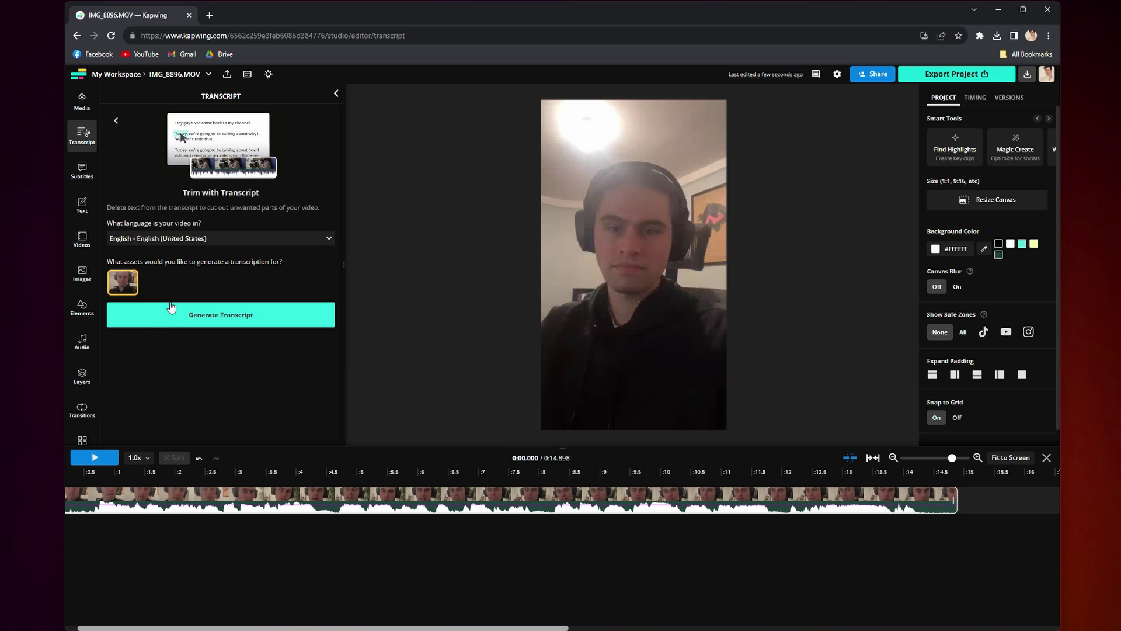
{"action": "left_click", "coordinate": [224, 317]}
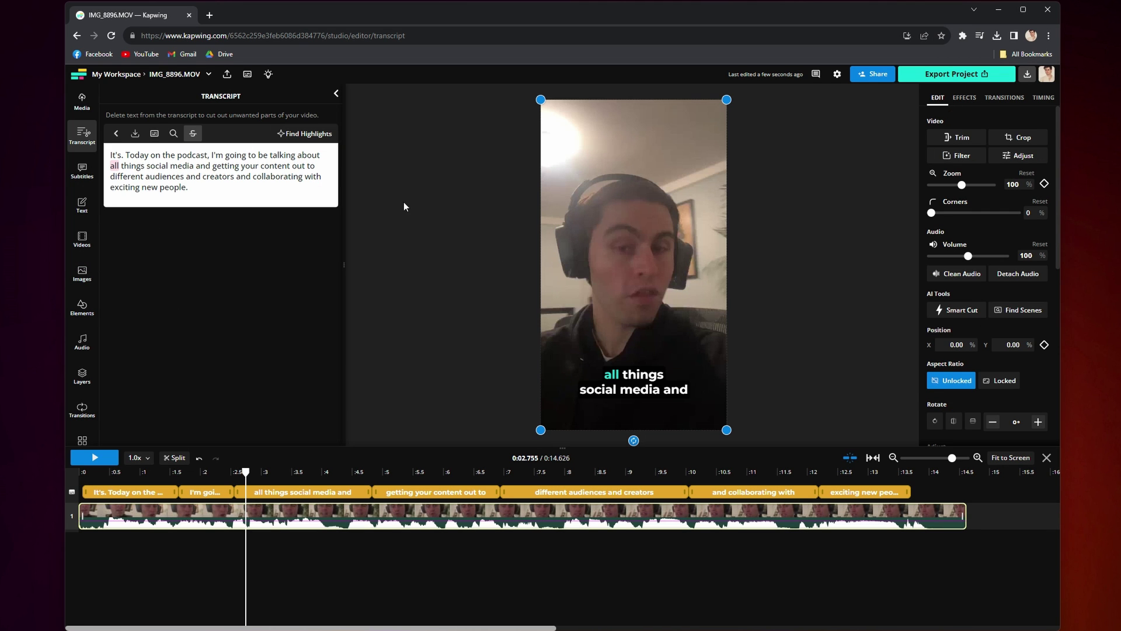
Seek to the words 'people', 'different' and 'media', select the transcript text, and download it
{"action": "left_click", "coordinate": [186, 190]}
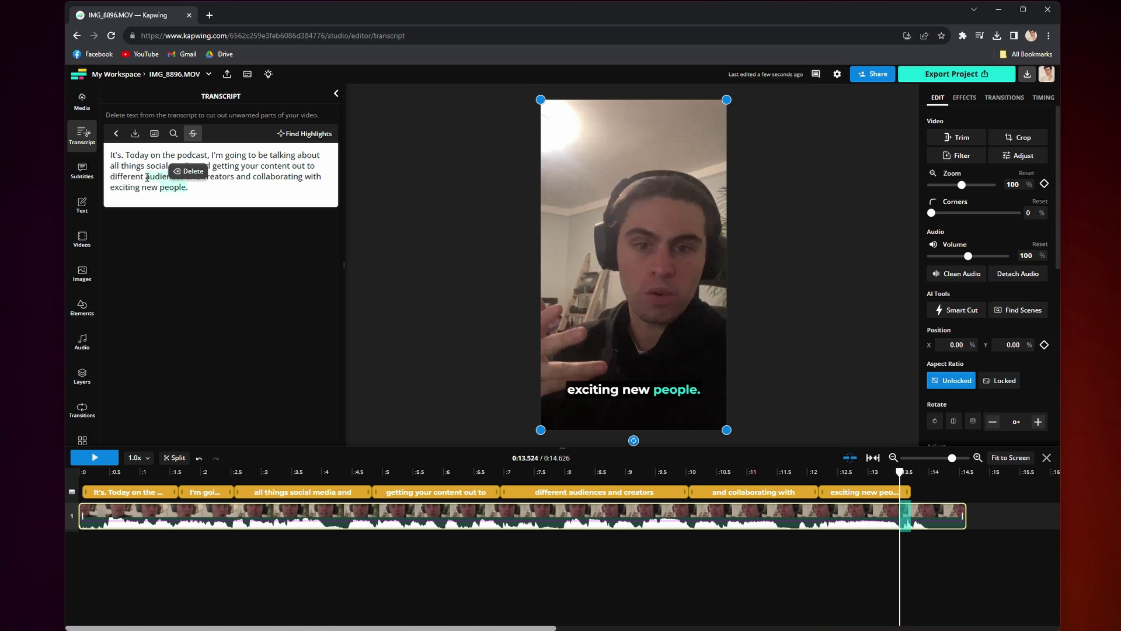
{"action": "left_click", "coordinate": [127, 176]}
{"action": "left_click_drag", "start_coordinate": [109, 154], "coordinate": [226, 201]}
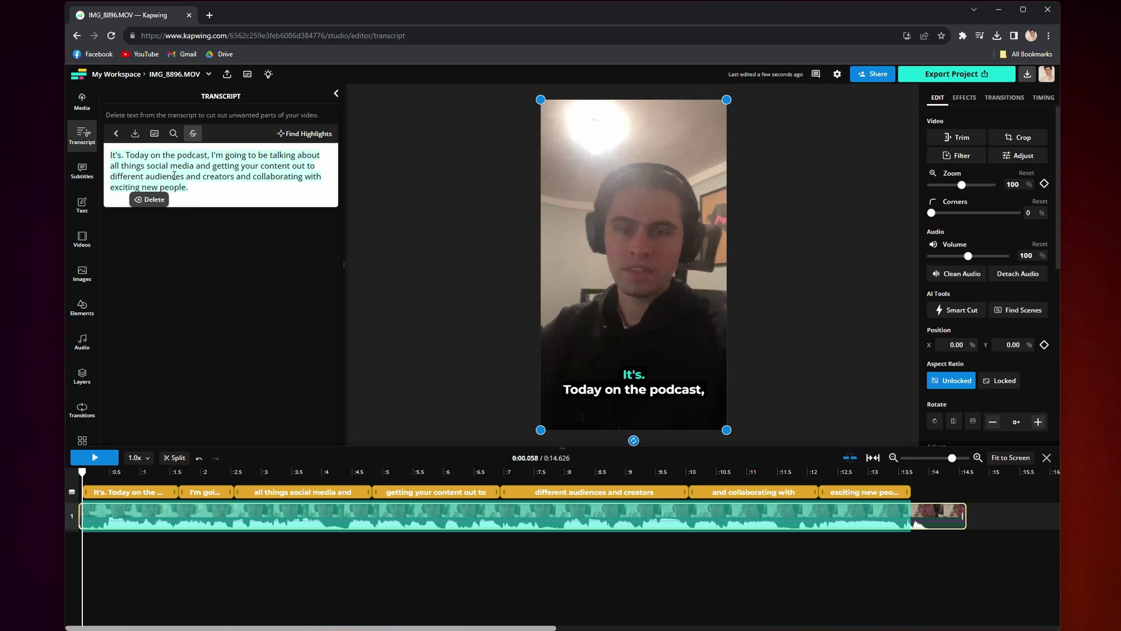
{"action": "left_click", "coordinate": [182, 166]}
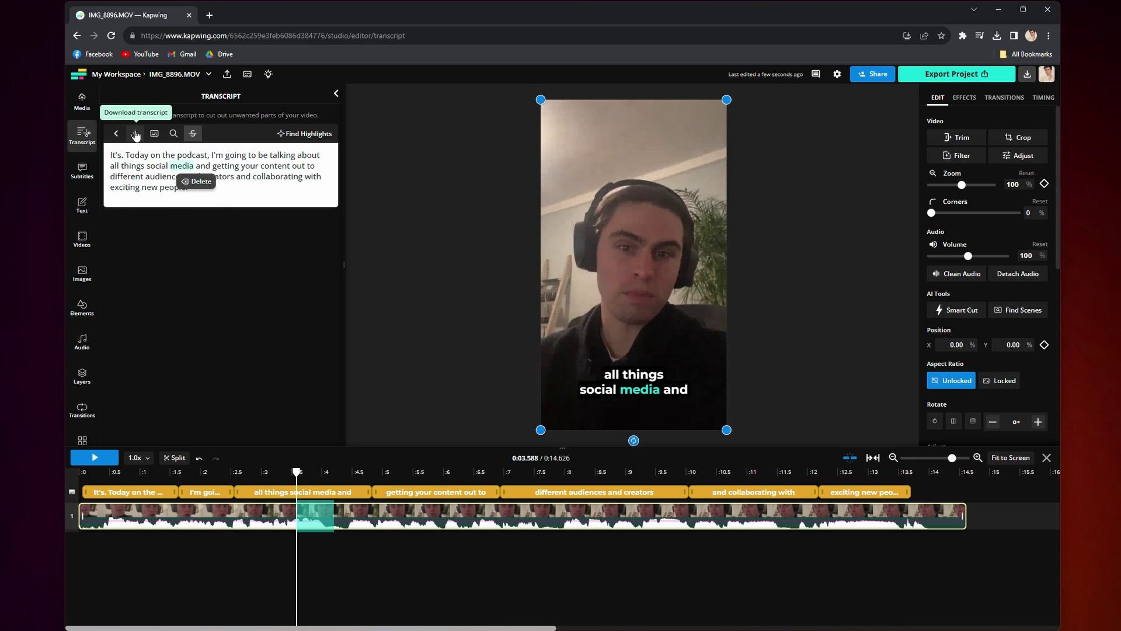
{"action": "left_click", "coordinate": [135, 133]}
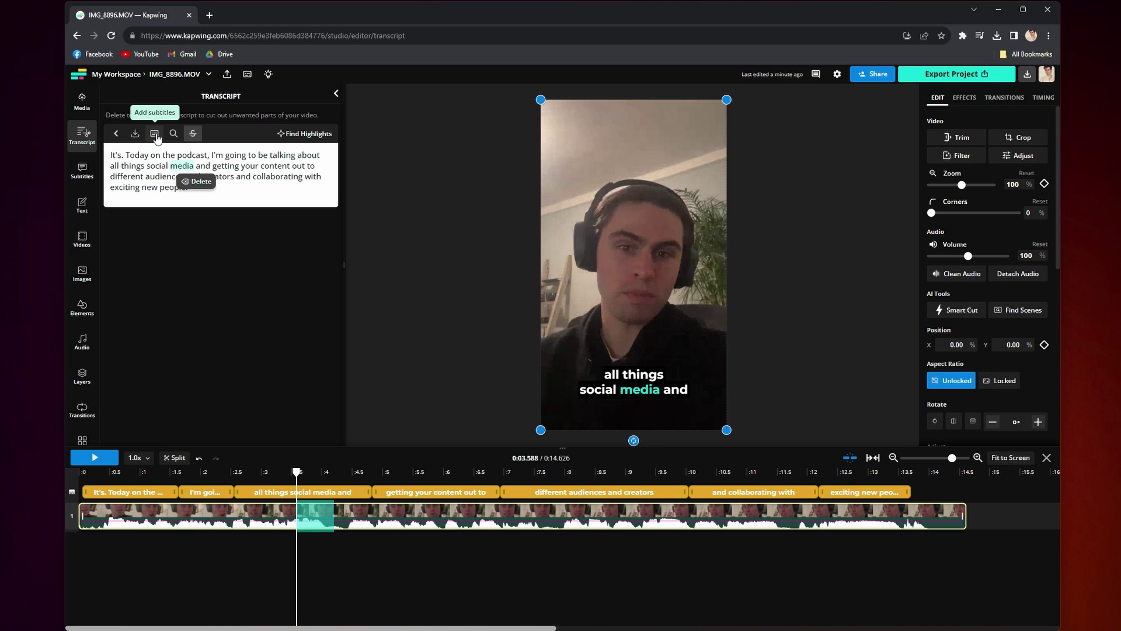
Add subtitles from the transcript and delete "It's." from the first subtitle line
{"action": "left_click", "coordinate": [156, 136]}
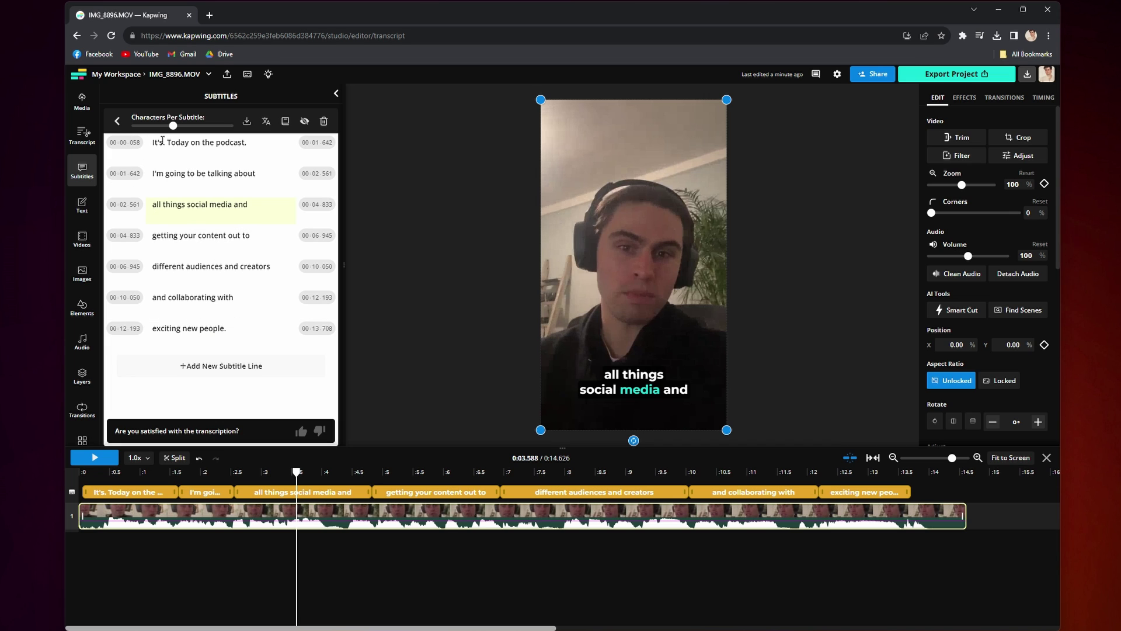
{"action": "left_click", "coordinate": [169, 143]}
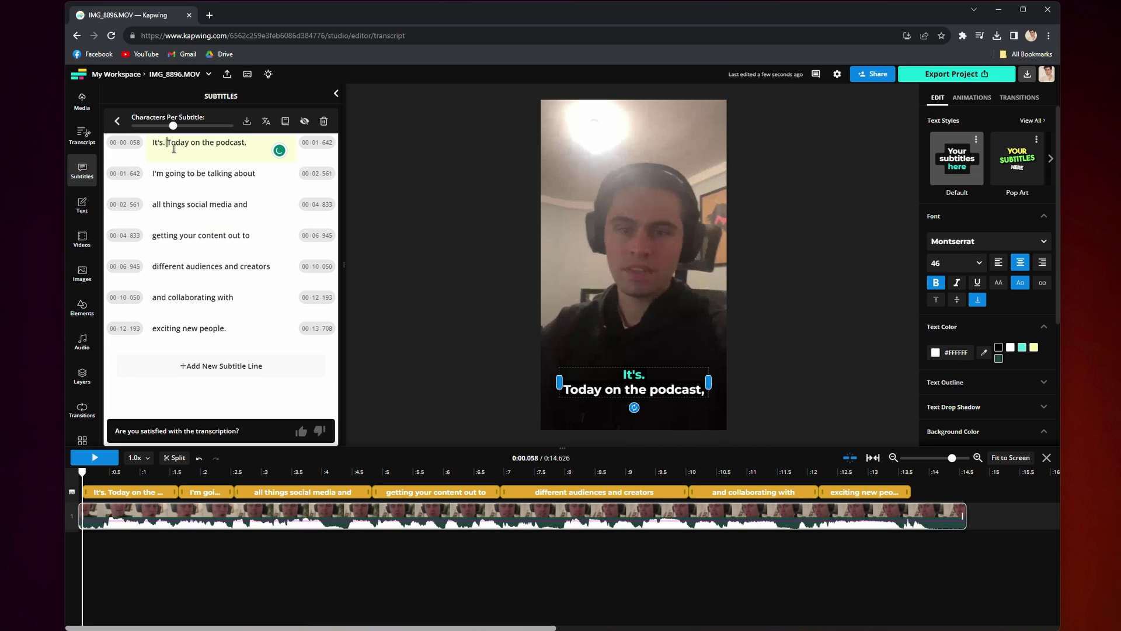
{"action": "key", "text": "BackSpace"}
{"action": "key", "text": "BackSpace"}
{"action": "key", "text": "BackSpace"}
{"action": "key", "text": "BackSpace"}
{"action": "key", "text": "BackSpace"}
{"action": "key", "text": "BackSpace"}
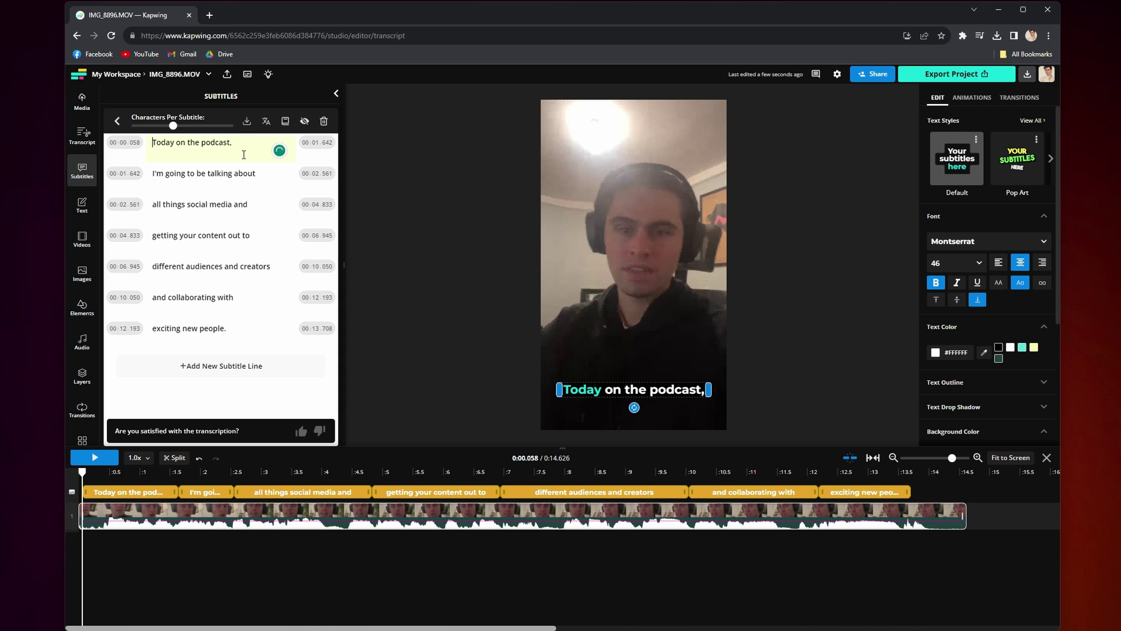
{"action": "left_click", "coordinate": [246, 122]}
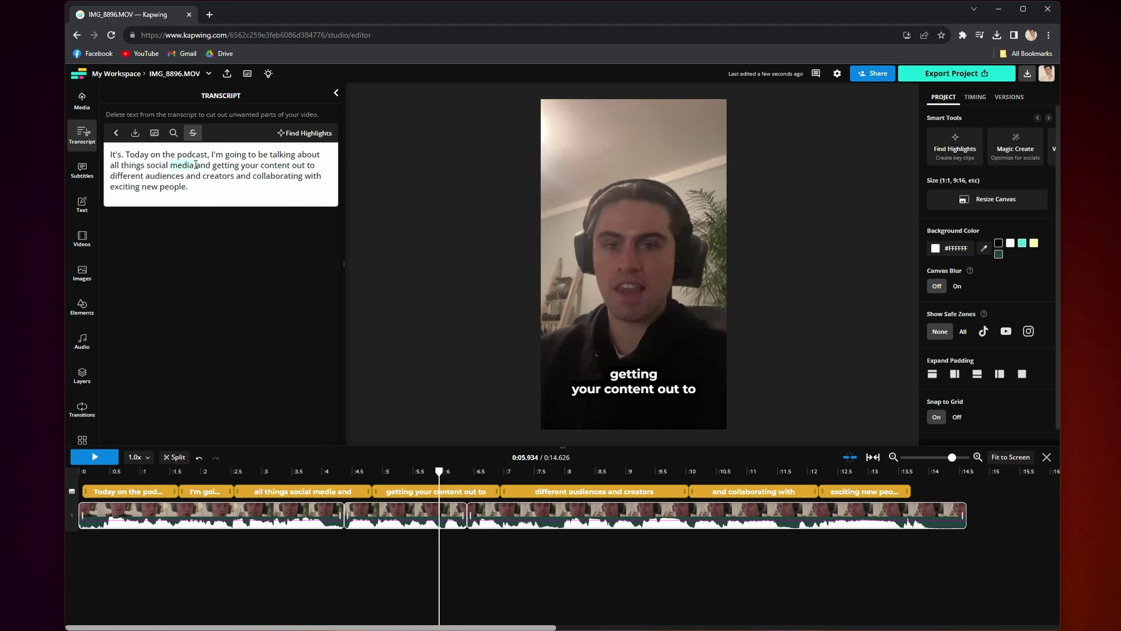
Delete "and getting your content out" from the transcript and preview both sides of the cut
{"action": "left_click_drag", "start_coordinate": [198, 165], "coordinate": [305, 165]}
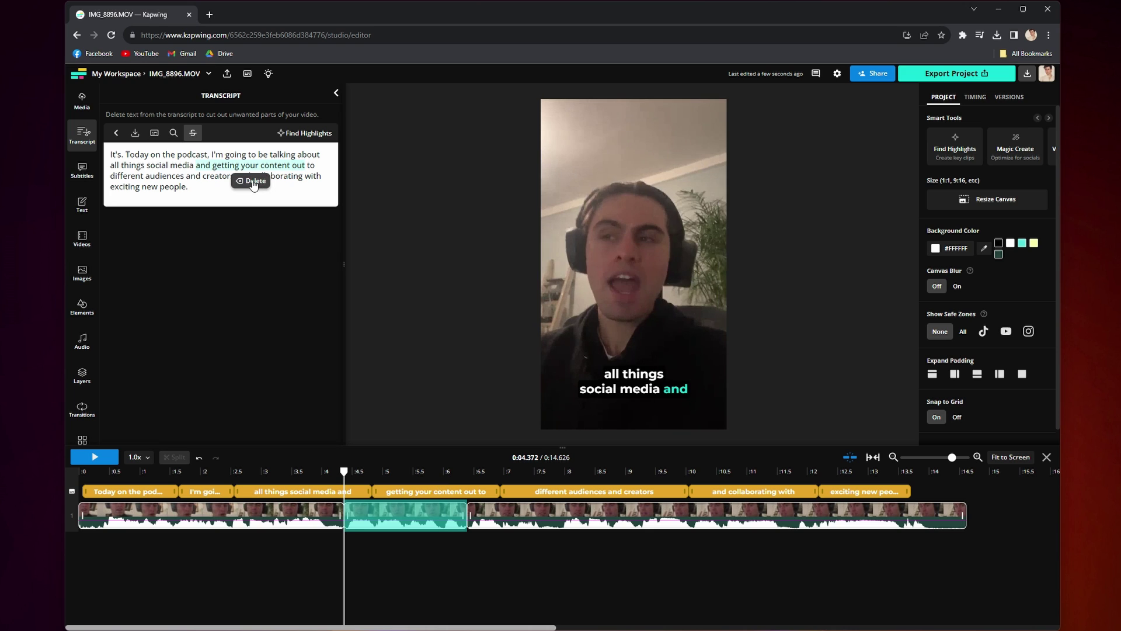
{"action": "left_click", "coordinate": [253, 182]}
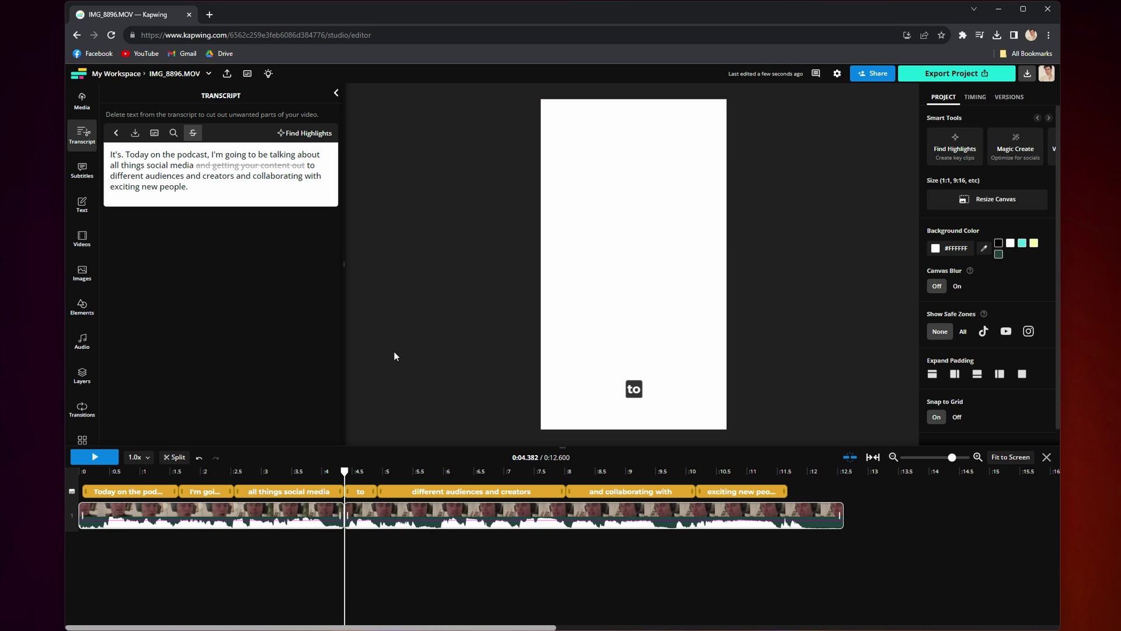
{"action": "left_click", "coordinate": [328, 470]}
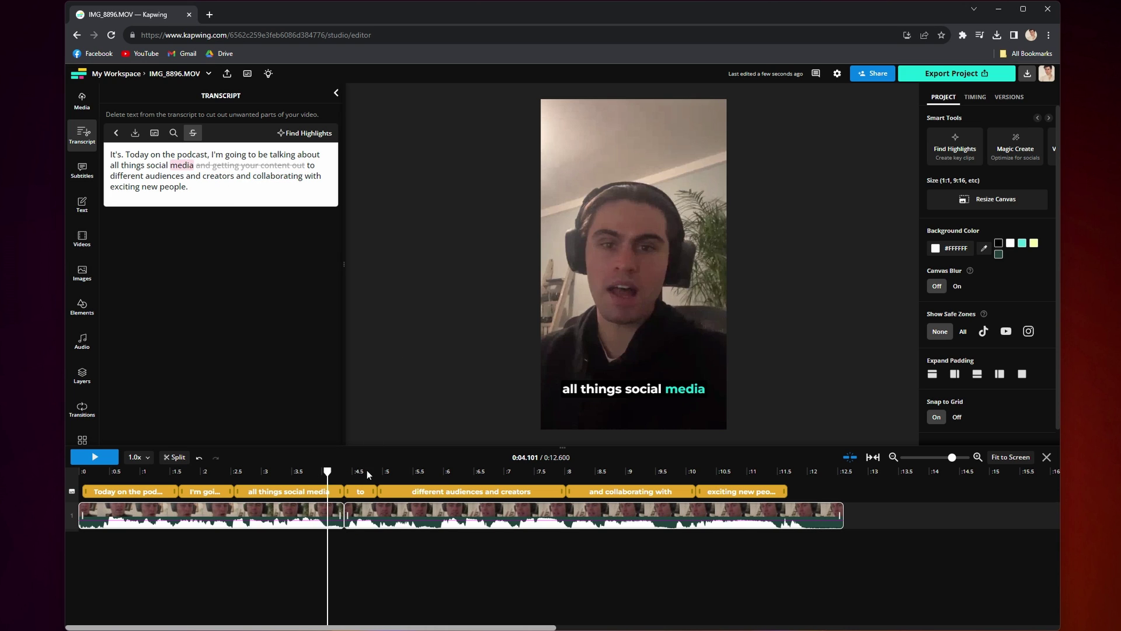
{"action": "left_click", "coordinate": [367, 471]}
{"action": "left_click", "coordinate": [315, 471]}
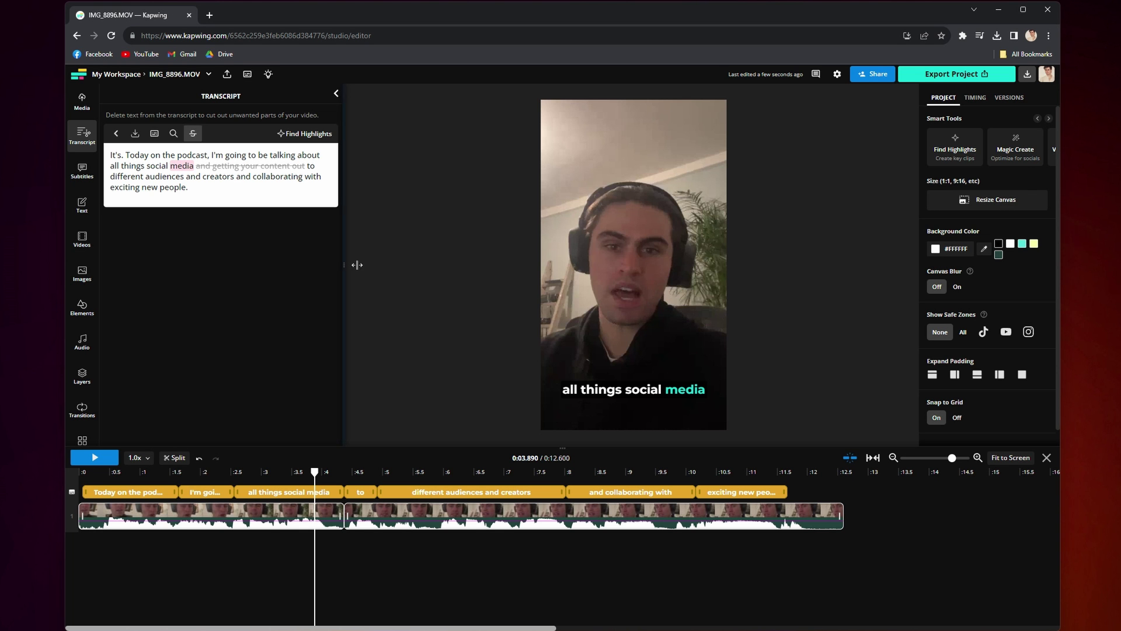
Export the project as MP4 at AUTO resolution
{"action": "left_click", "coordinate": [958, 74]}
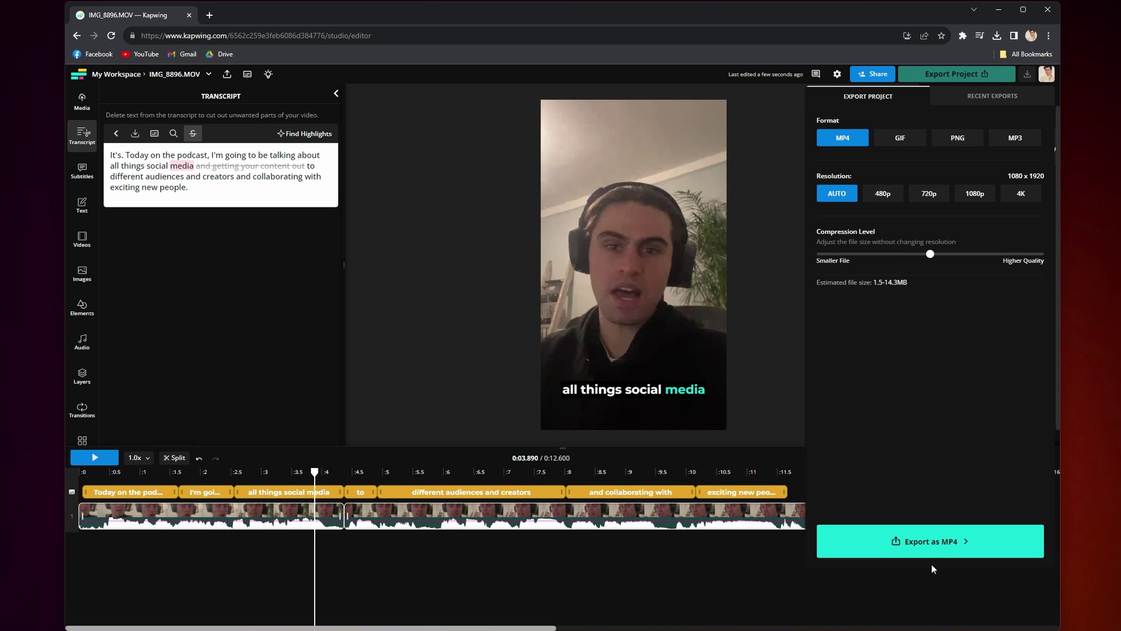
{"action": "left_click", "coordinate": [936, 548]}
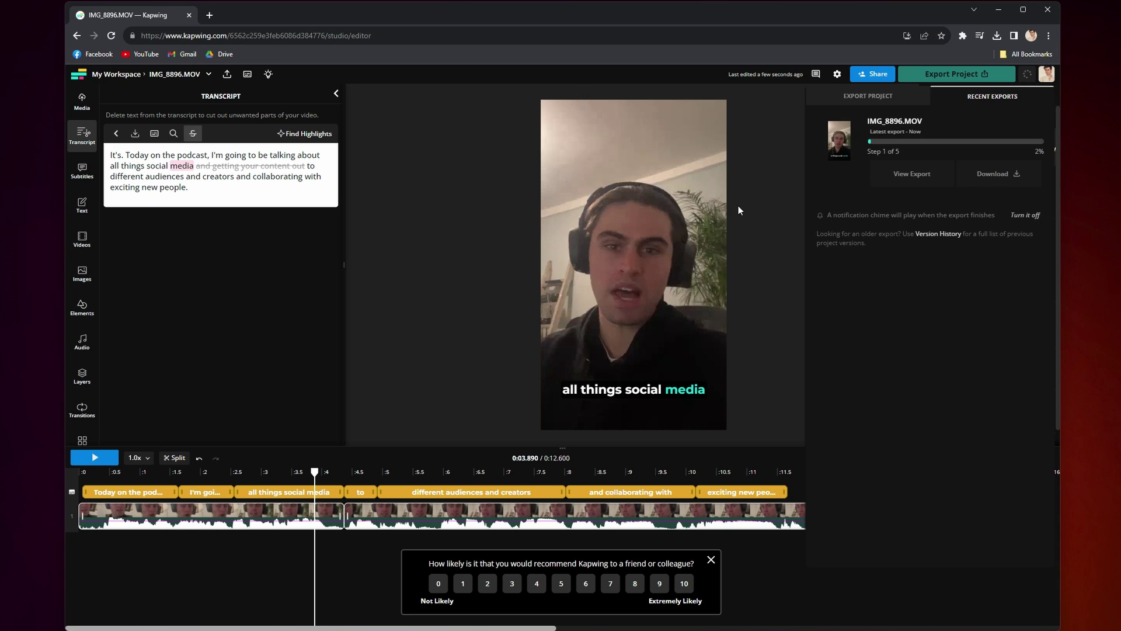
Download the finished export IMG_8896.MOV_V1.mp4 from the Recent Exports panel
{"action": "left_click", "coordinate": [482, 193]}
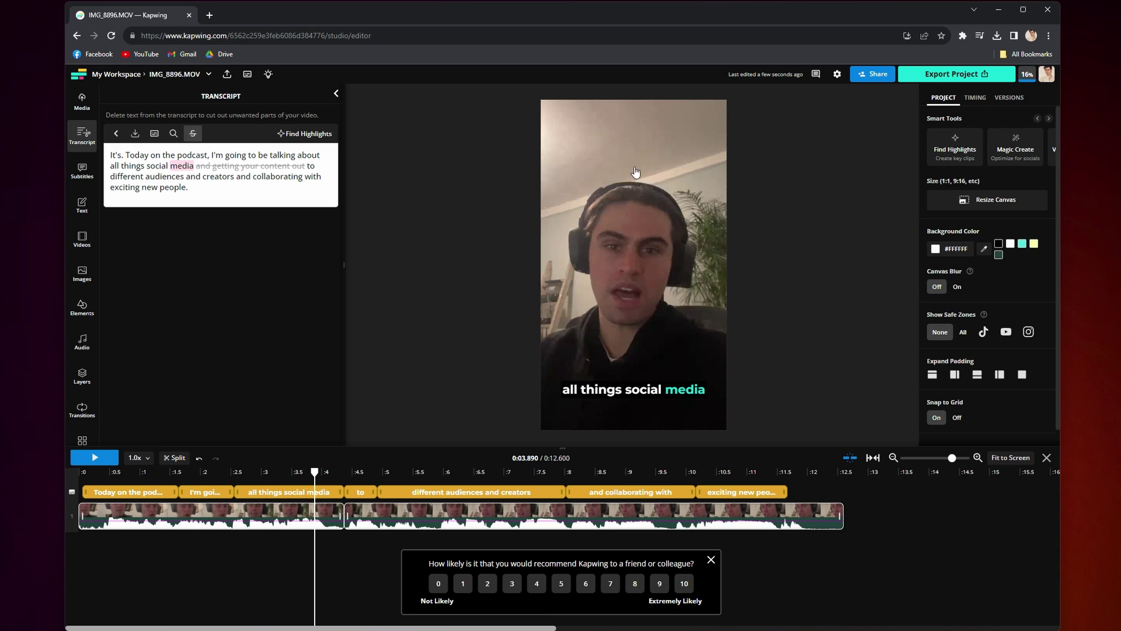
{"action": "left_click", "coordinate": [1028, 74]}
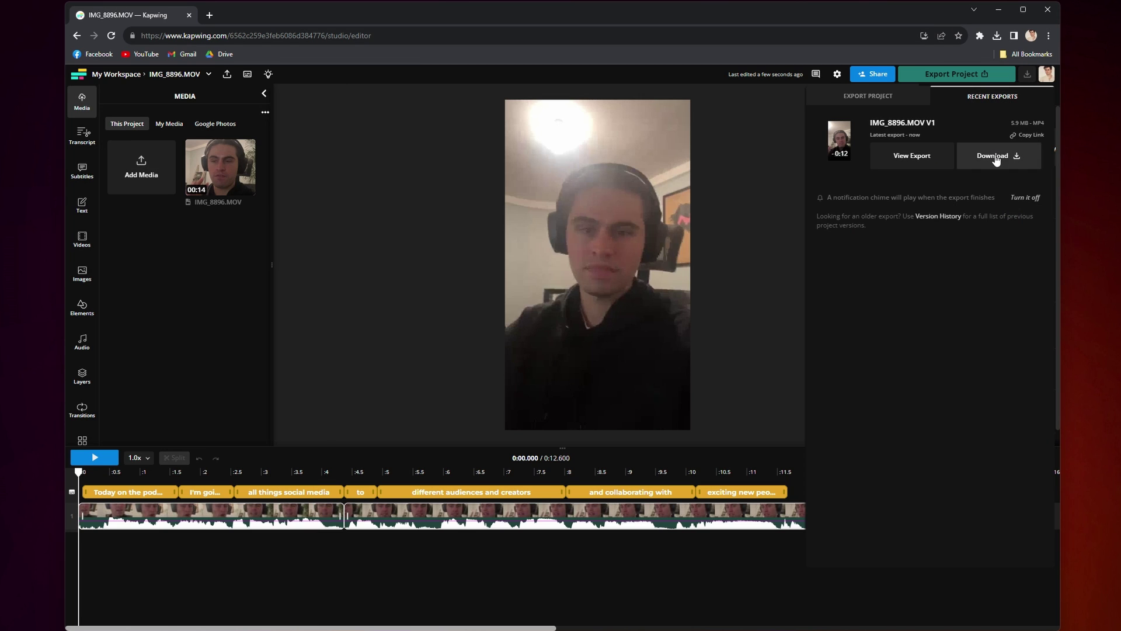
{"action": "left_click", "coordinate": [996, 158]}
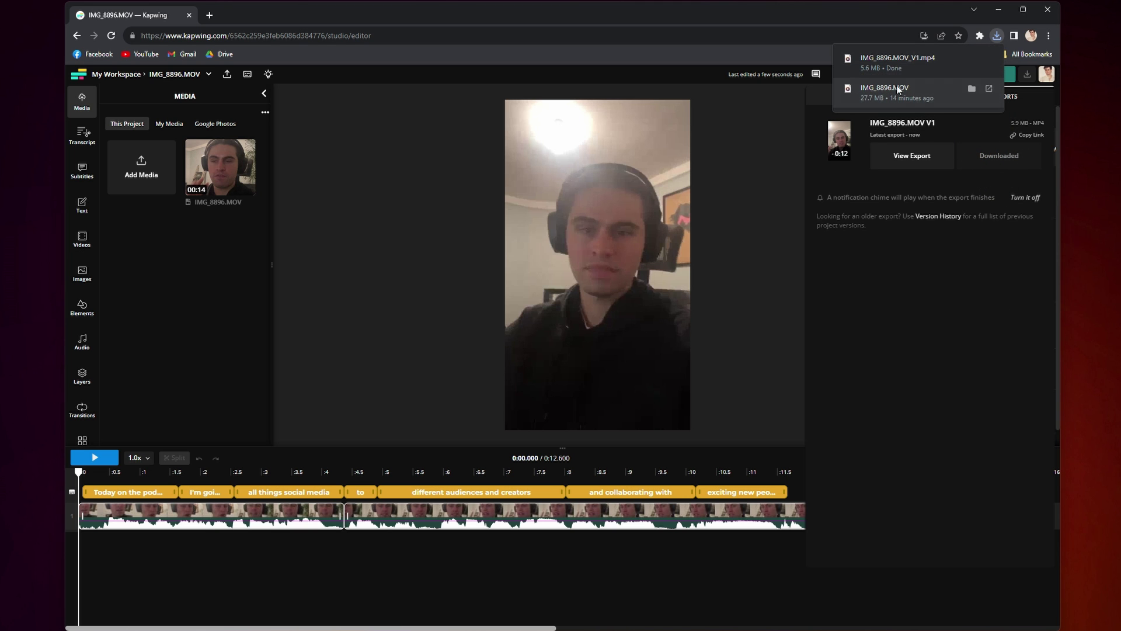